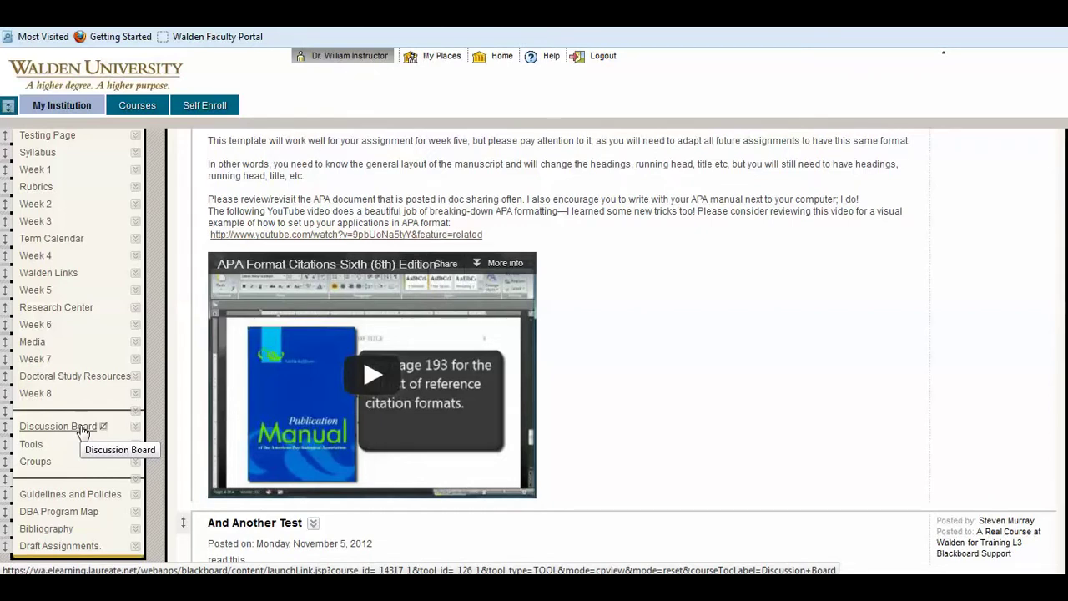
Open the grading page for Student02 in the discussion board's Test Forum.
click(82, 431)
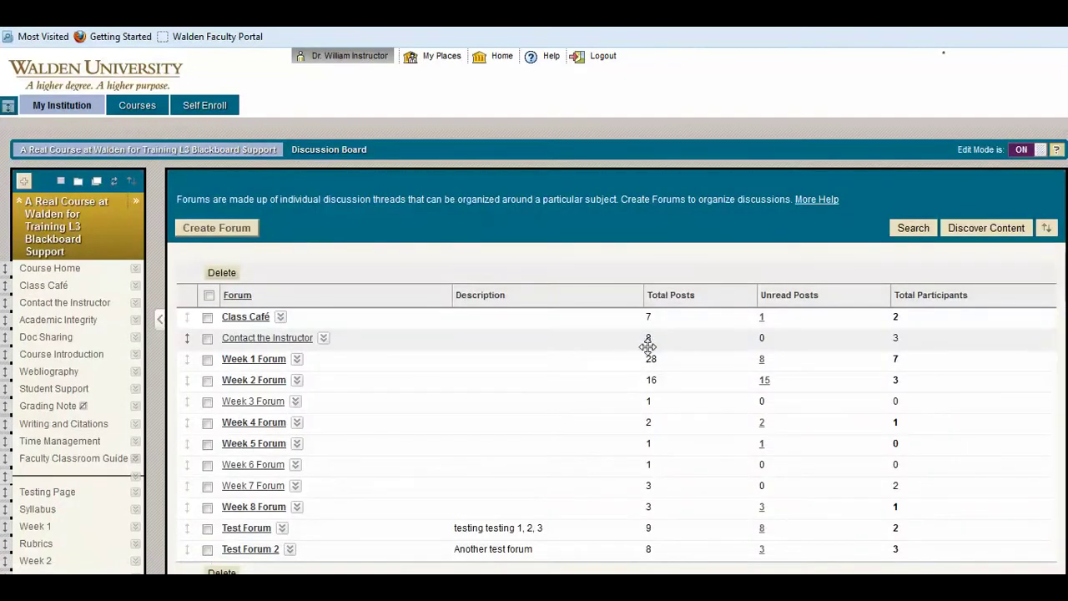
scroll(565, 359, down, 2)
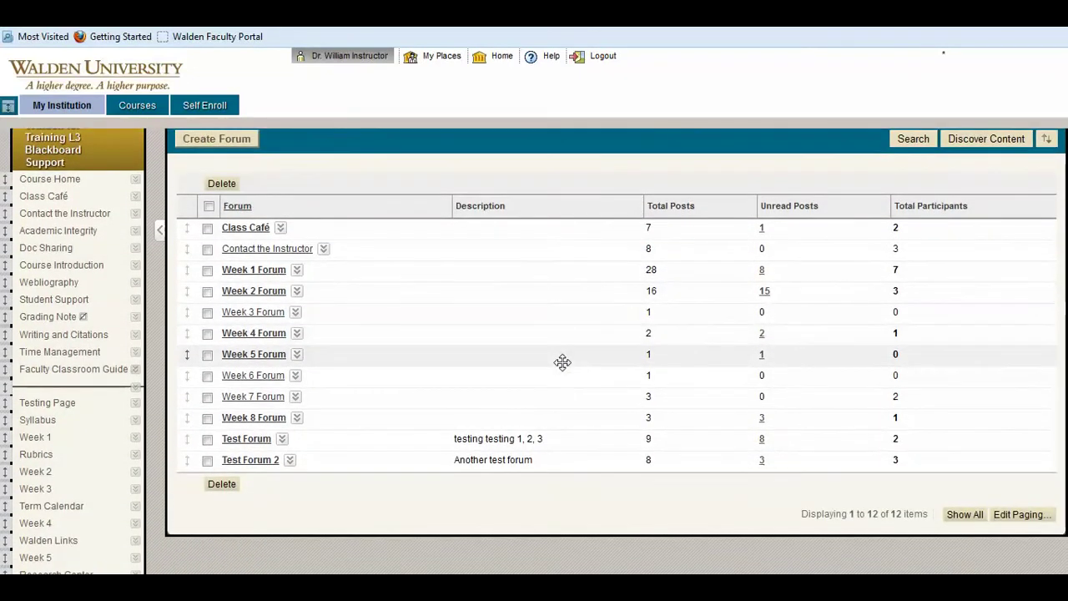
click(248, 442)
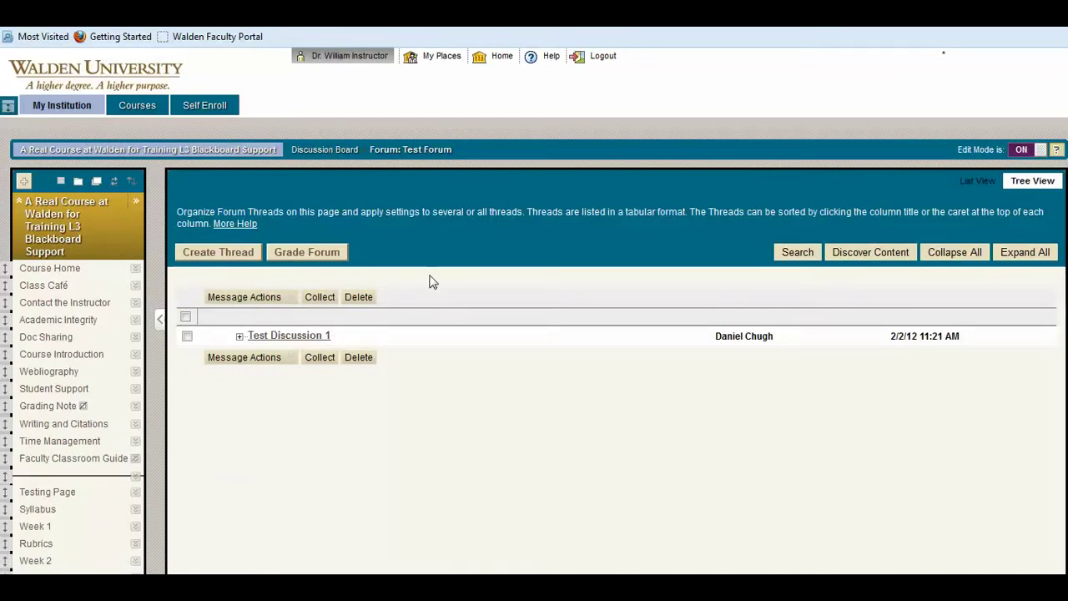
click(308, 253)
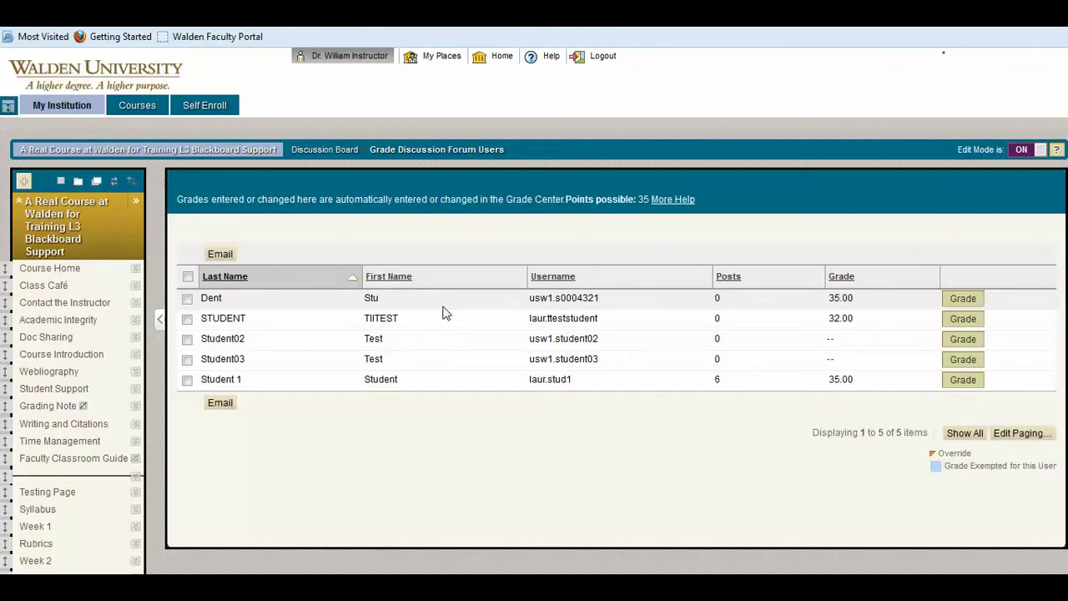
click(961, 342)
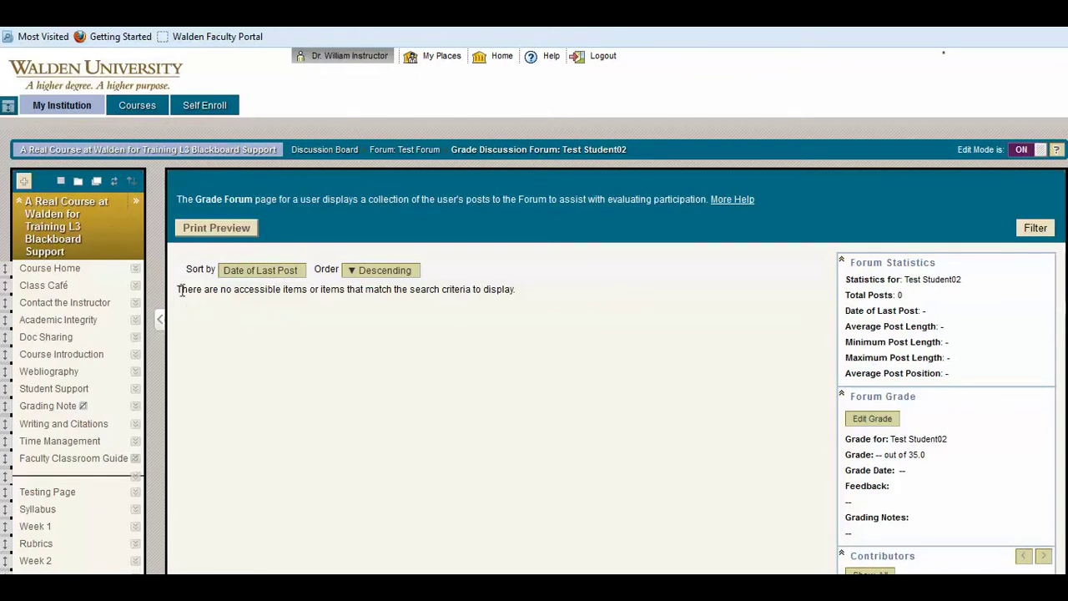
drag(178, 289, 463, 294)
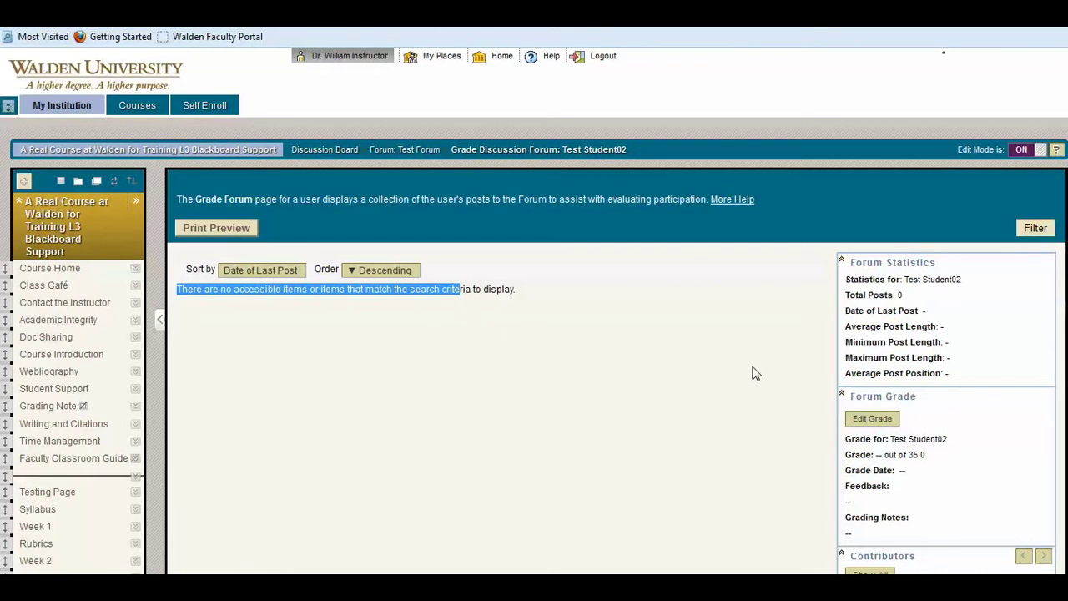
Enter a forum grade of 31 with the feedback "This feedback may help you with future assignments.".
click(870, 419)
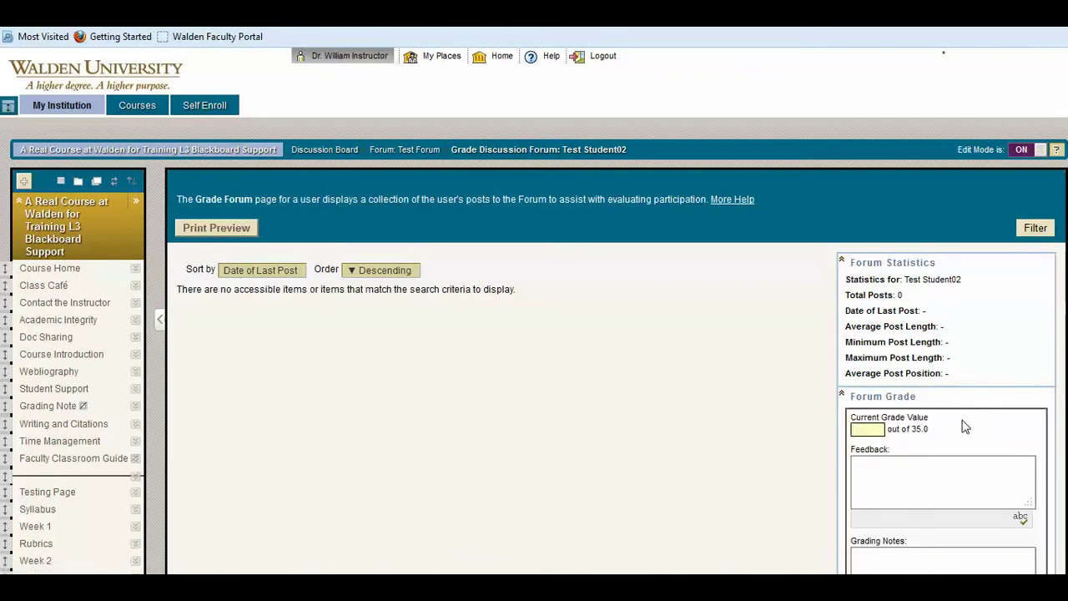
scroll(957, 424, down, 4)
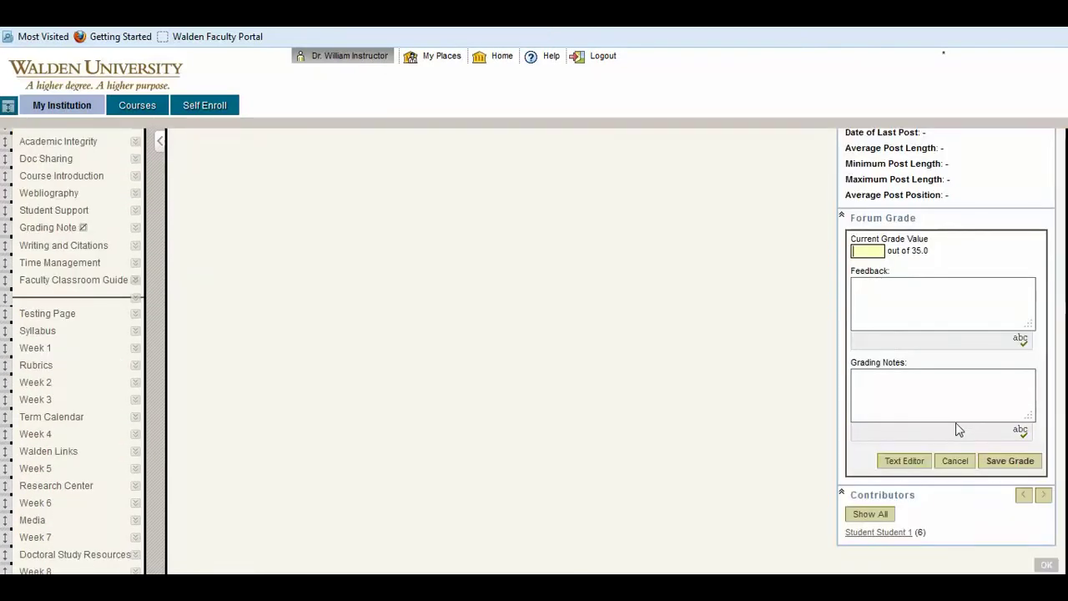
text(31)
click(900, 304)
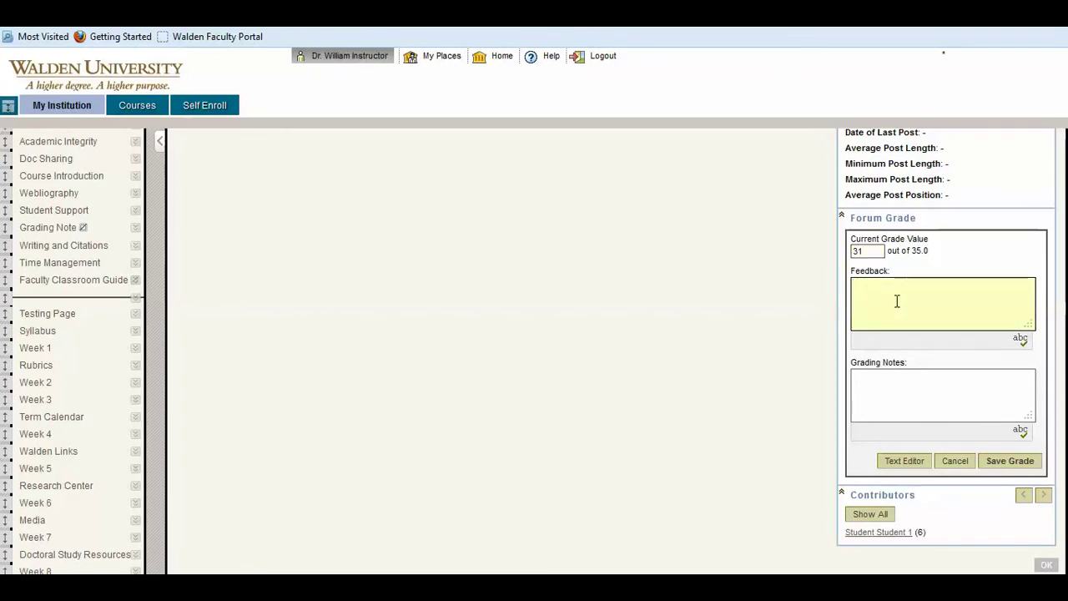
text(This feedback may help you )
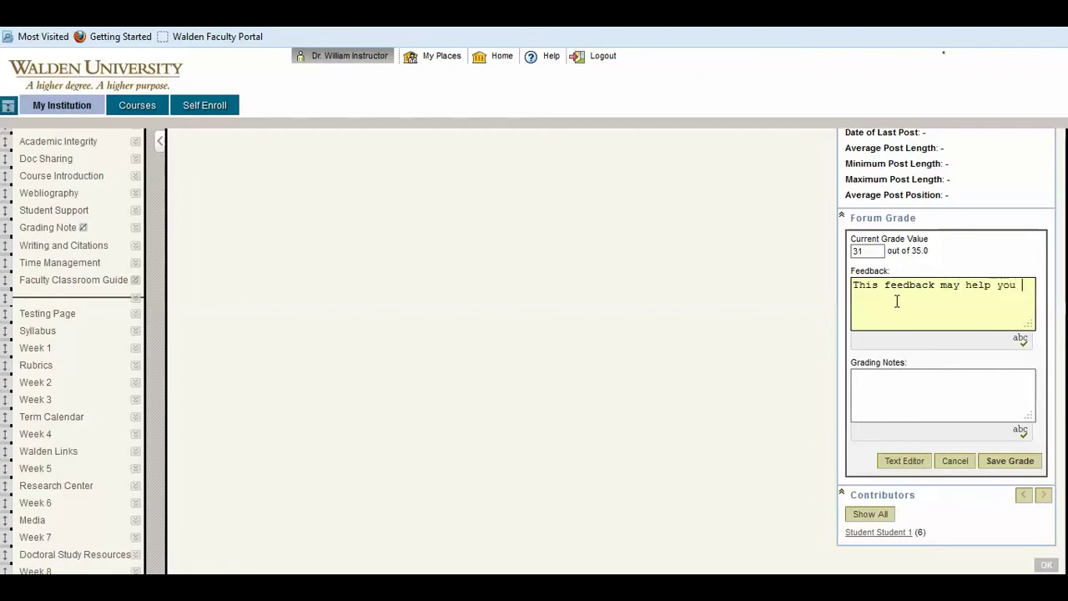
text(with future assignments.)
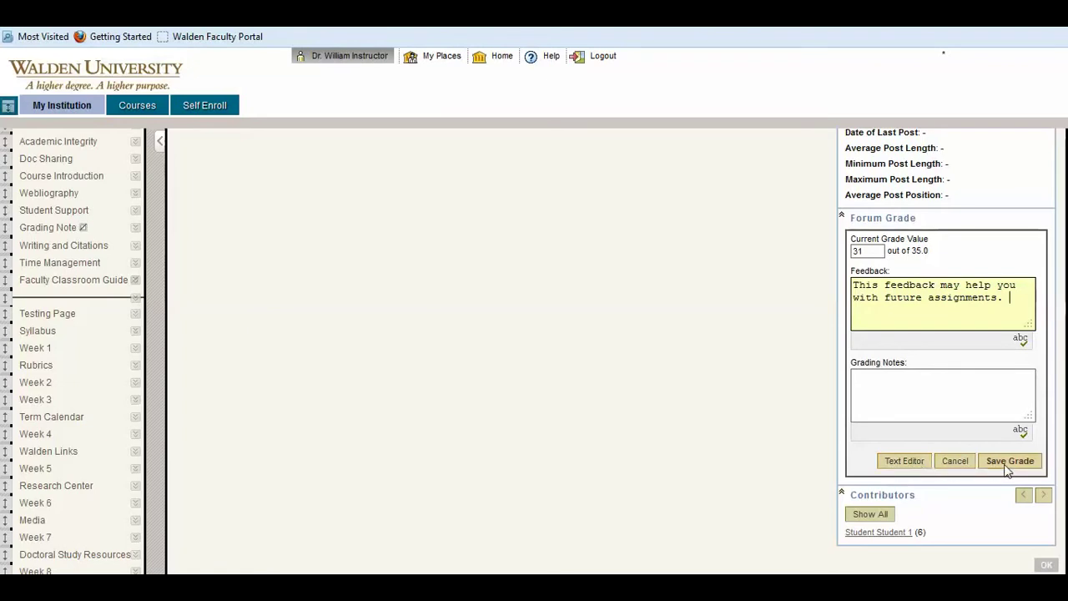
Extend the feedback in the full text editor with "Additional feedback is available here:".
click(908, 463)
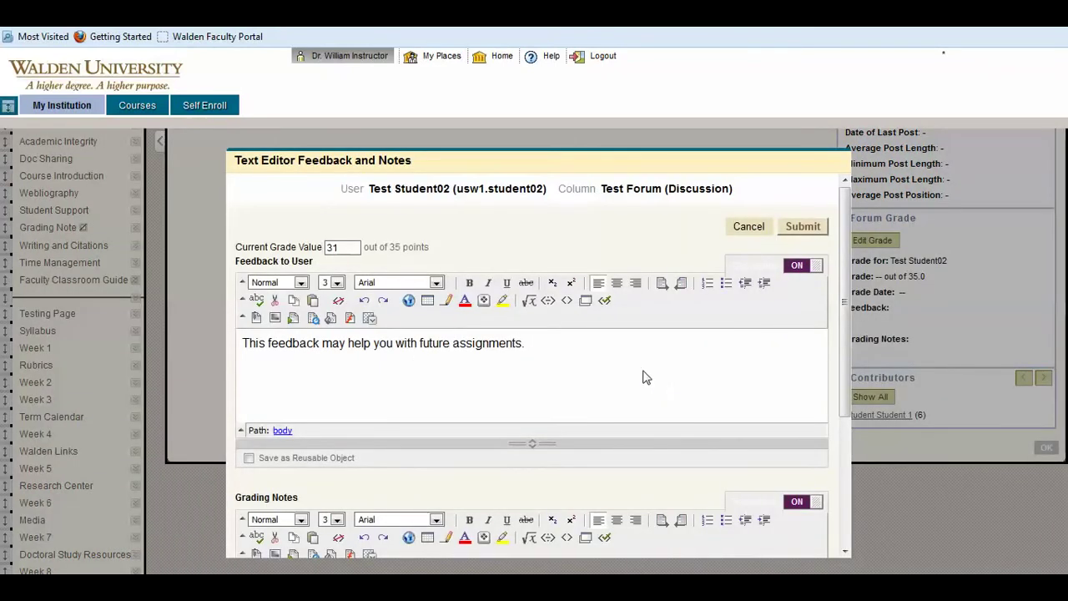
click(352, 248)
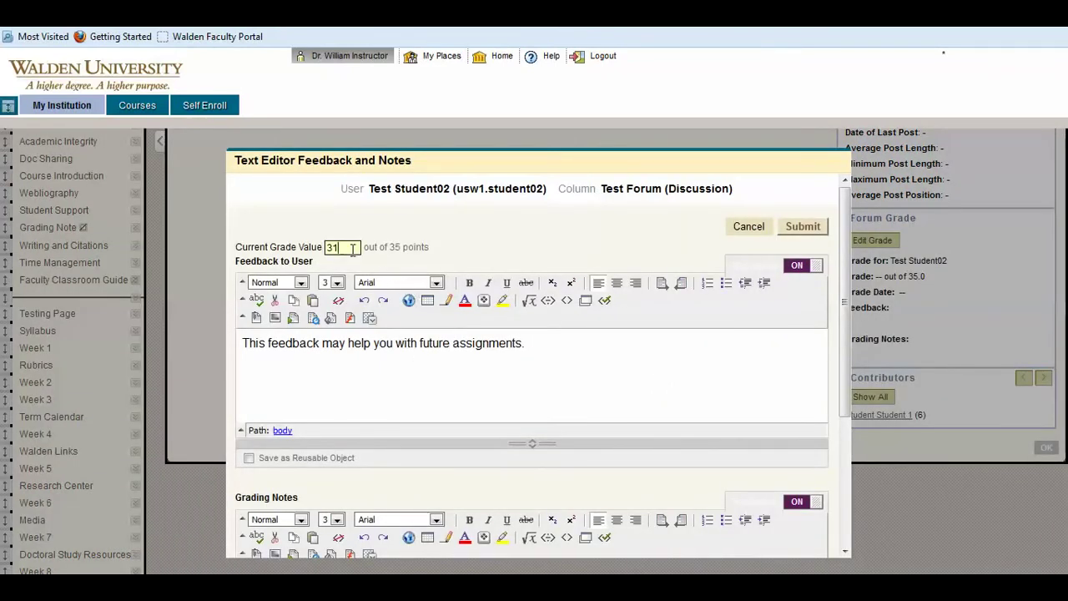
click(536, 354)
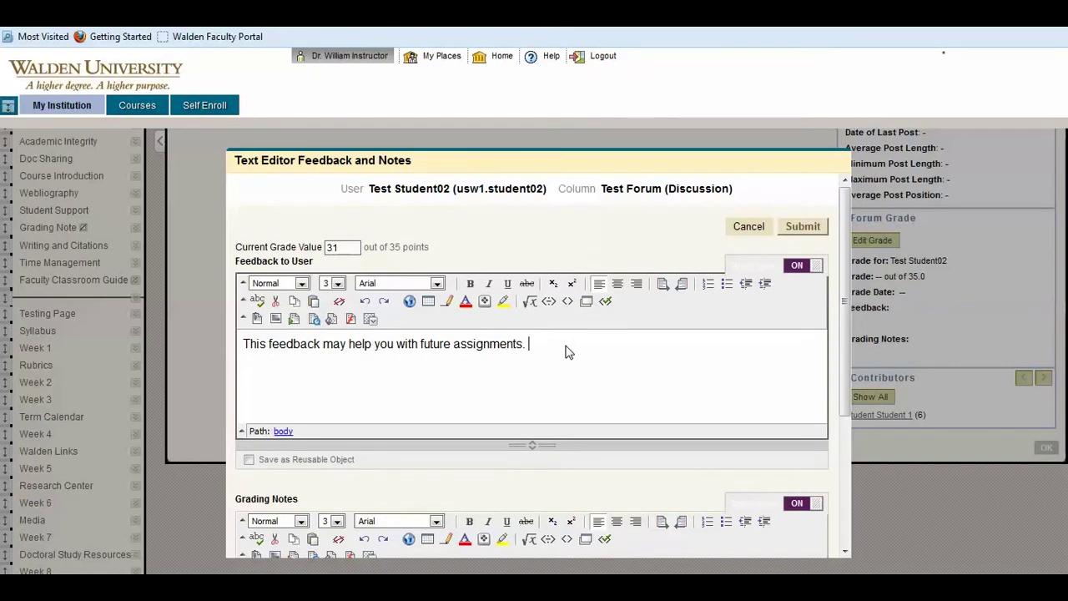
text(Additional feedback is av)
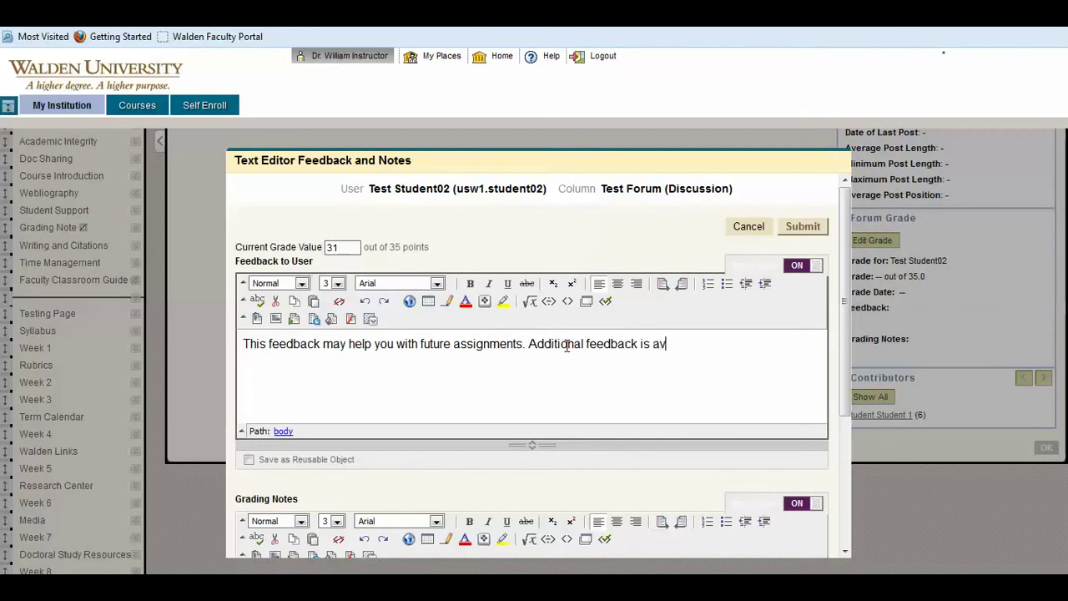
text(ailable here:)
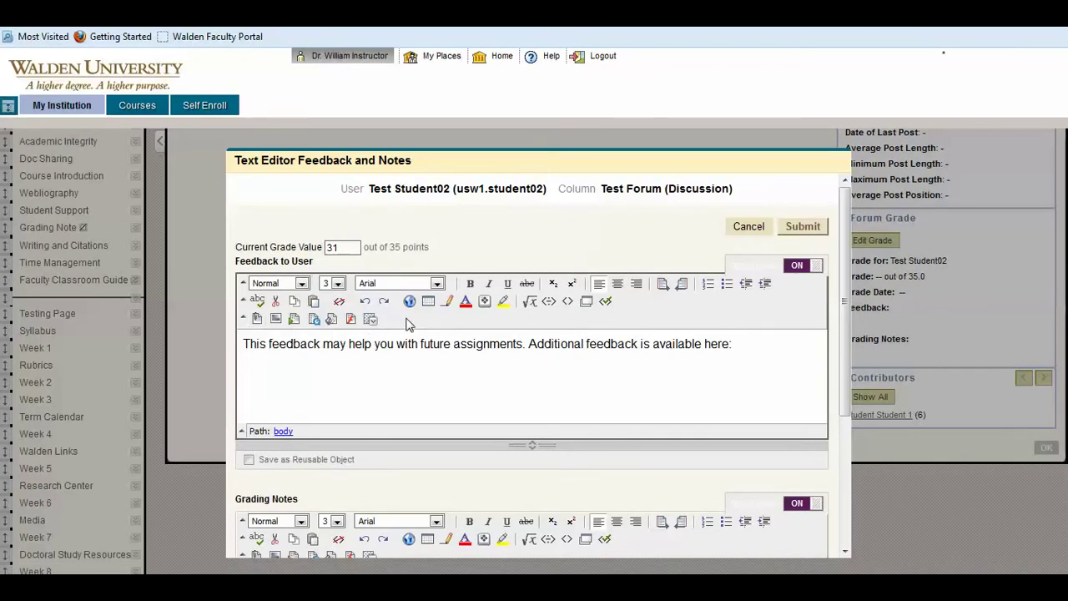
Attach WK1ProjectStudentTest.docx from the computer as a content link after the feedback text, and submit the grade.
click(257, 320)
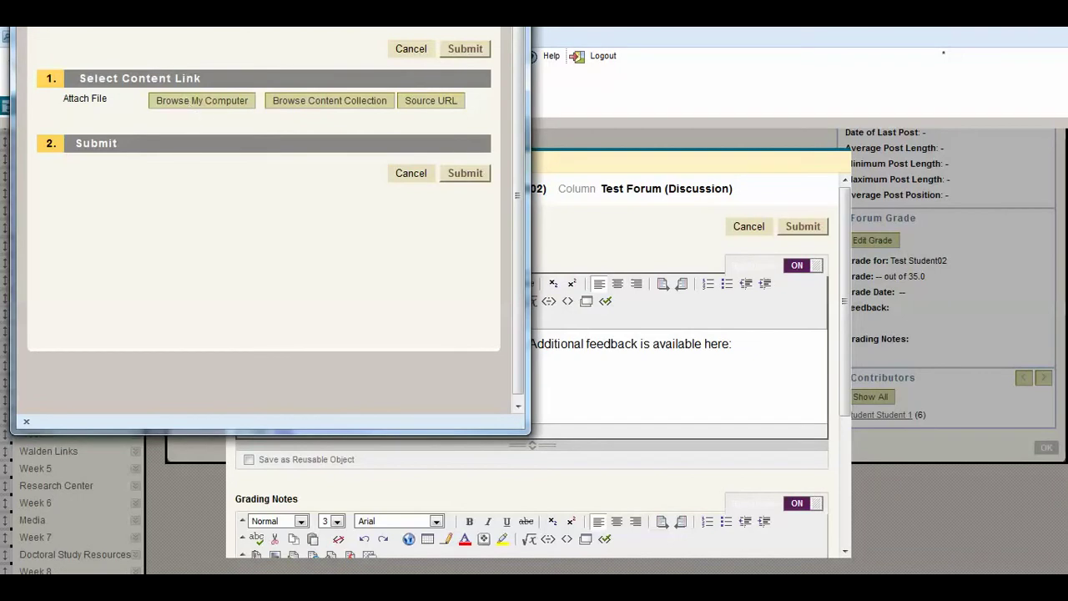
drag(174, 26, 227, 78)
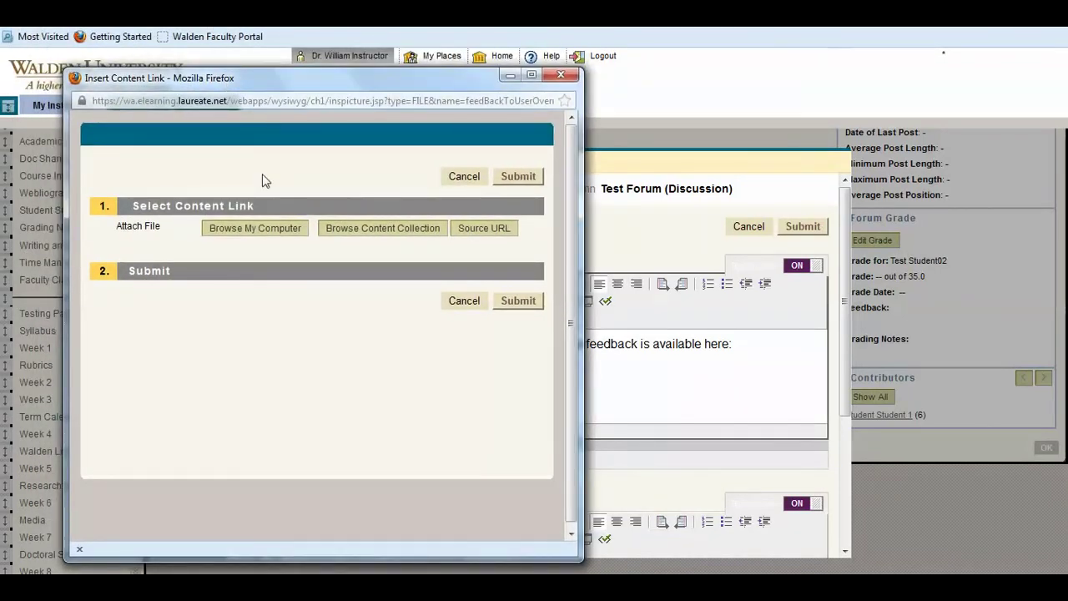
click(253, 230)
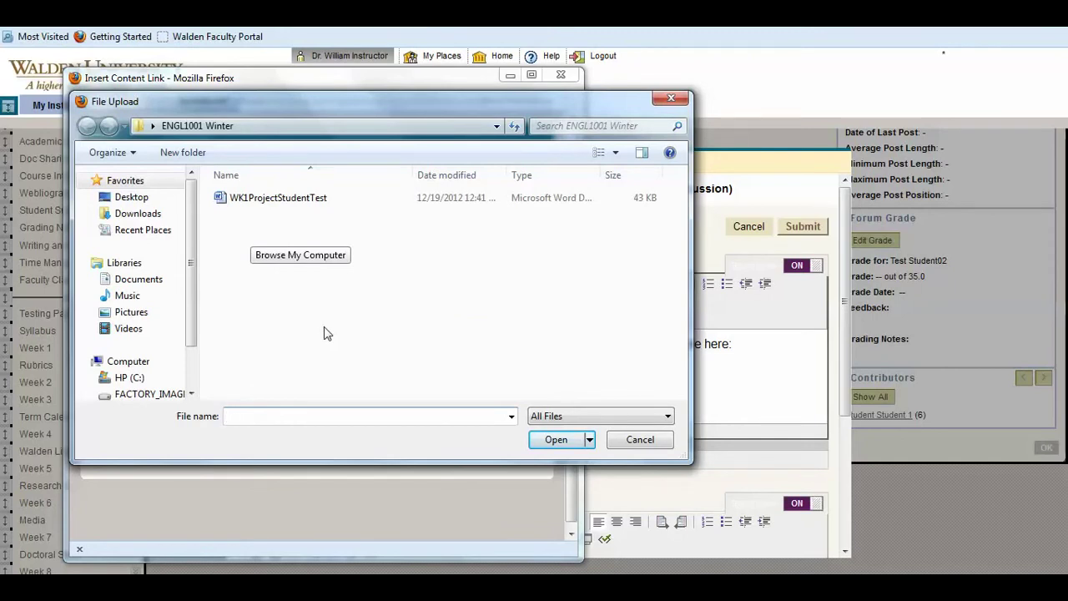
click(227, 202)
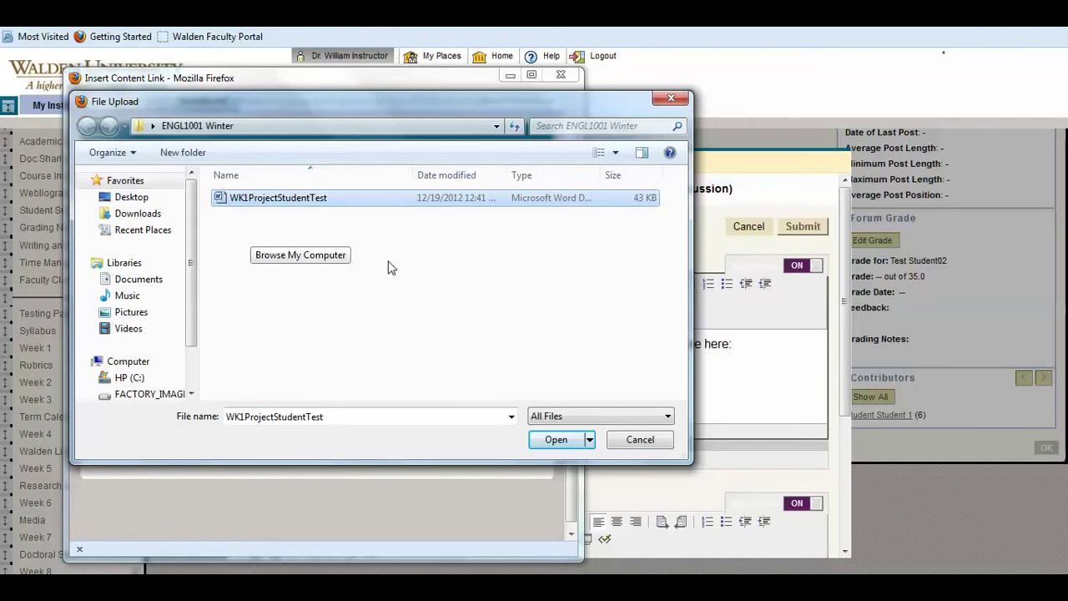
click(555, 439)
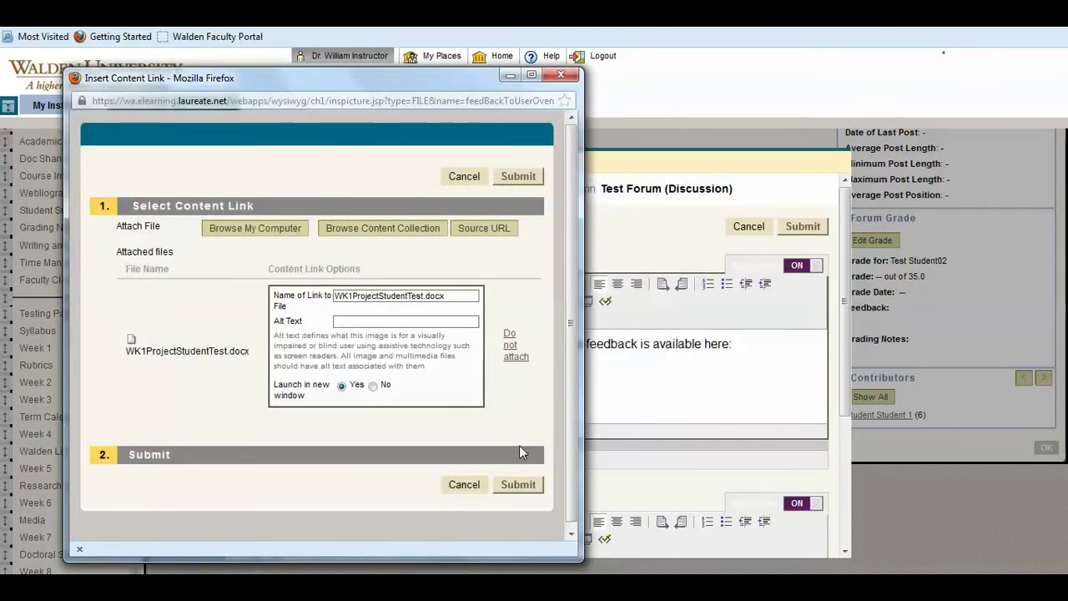
click(516, 484)
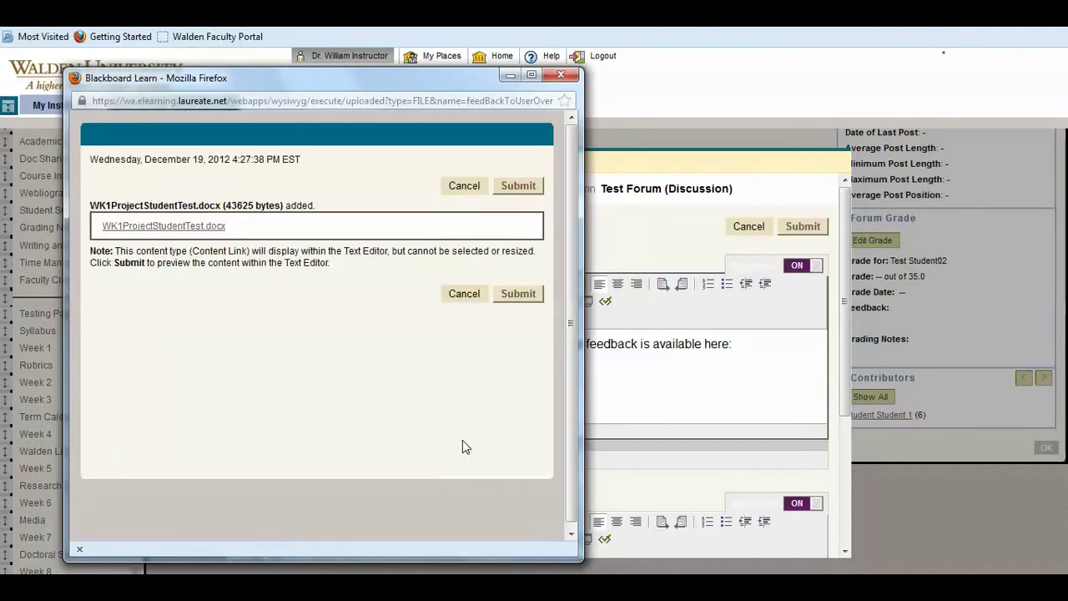
drag(273, 231, 99, 227)
click(259, 234)
click(518, 294)
click(449, 376)
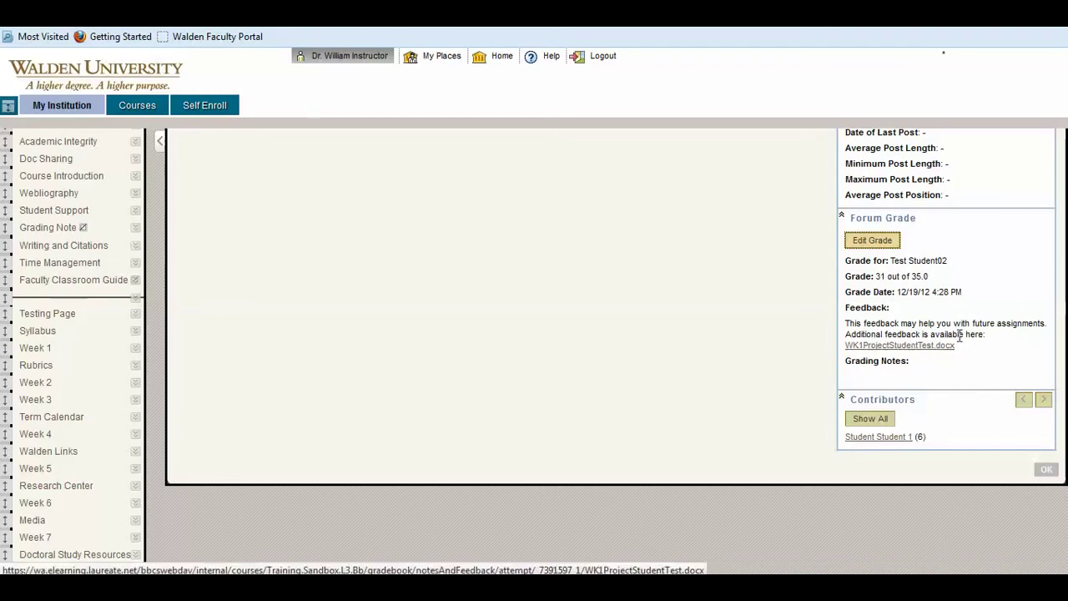
Review the saved feedback in the forum grade and return to the forum's list of students to grade.
drag(852, 323, 974, 334)
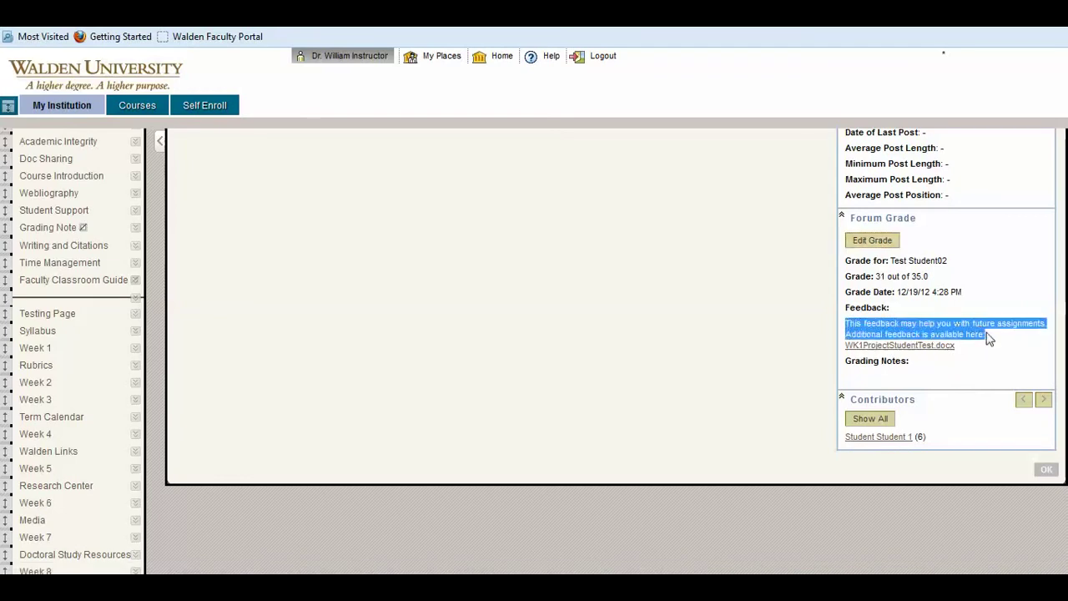
click(987, 359)
click(1046, 469)
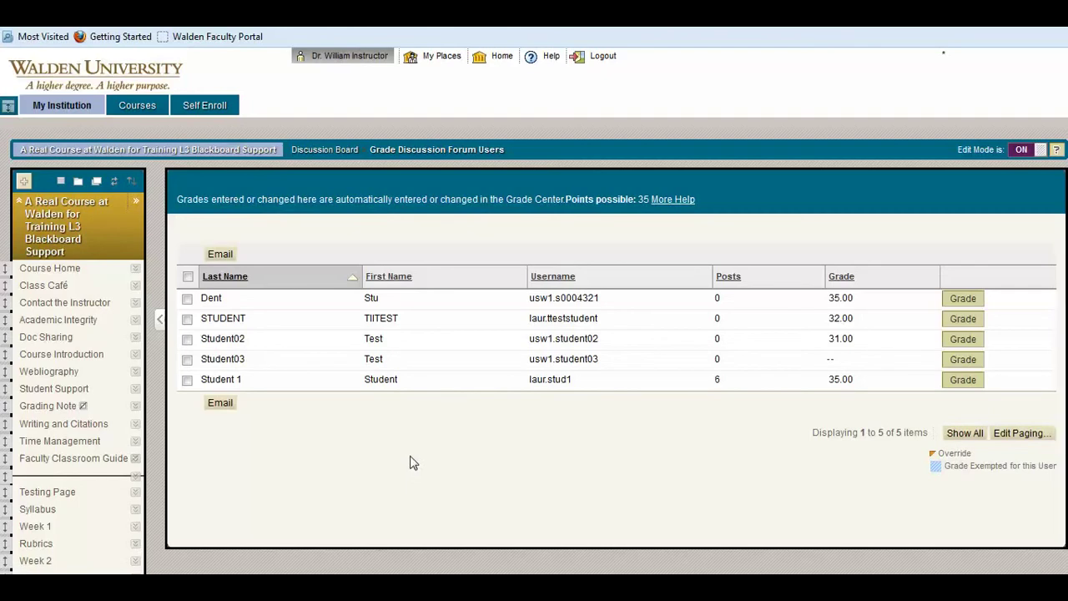
Check the feedback on Student02's Test Forum grade through its quick comment in the Full Grade Center, and submit the comment.
scroll(362, 438, down, 5)
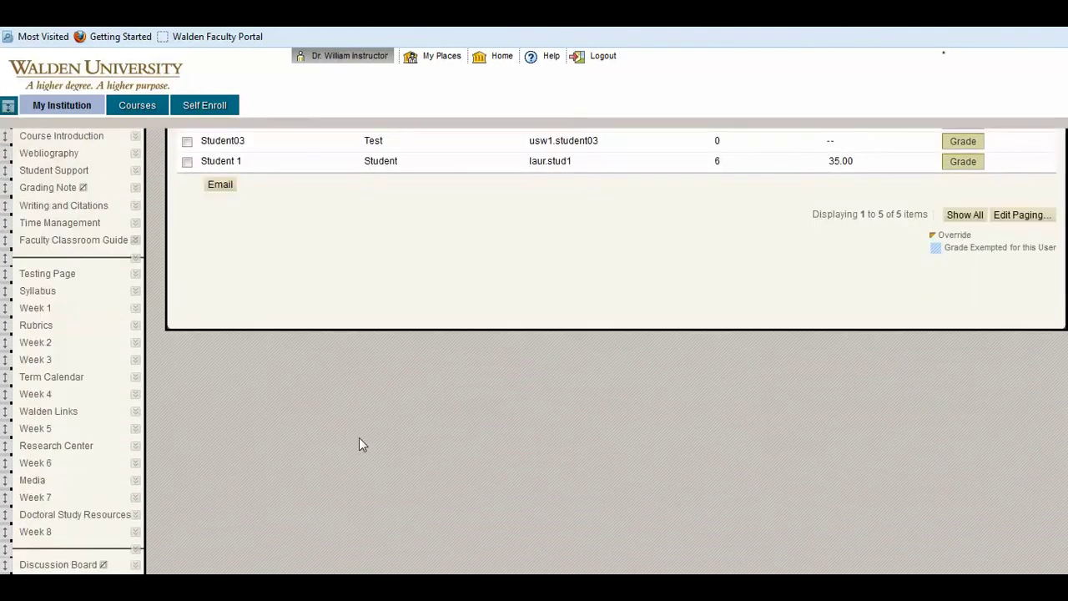
scroll(345, 437, down, 7)
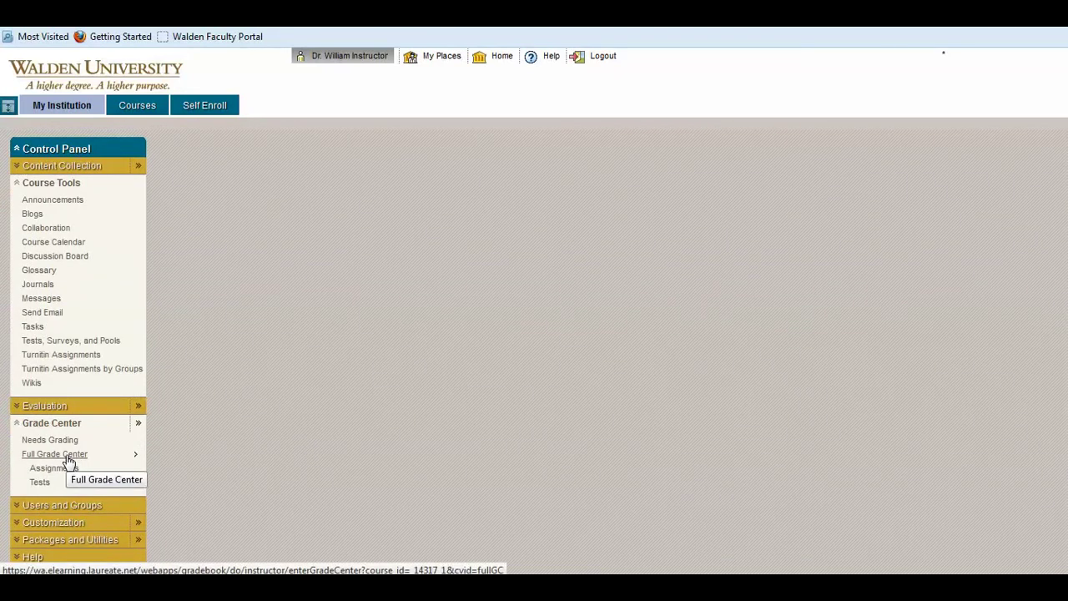
click(68, 462)
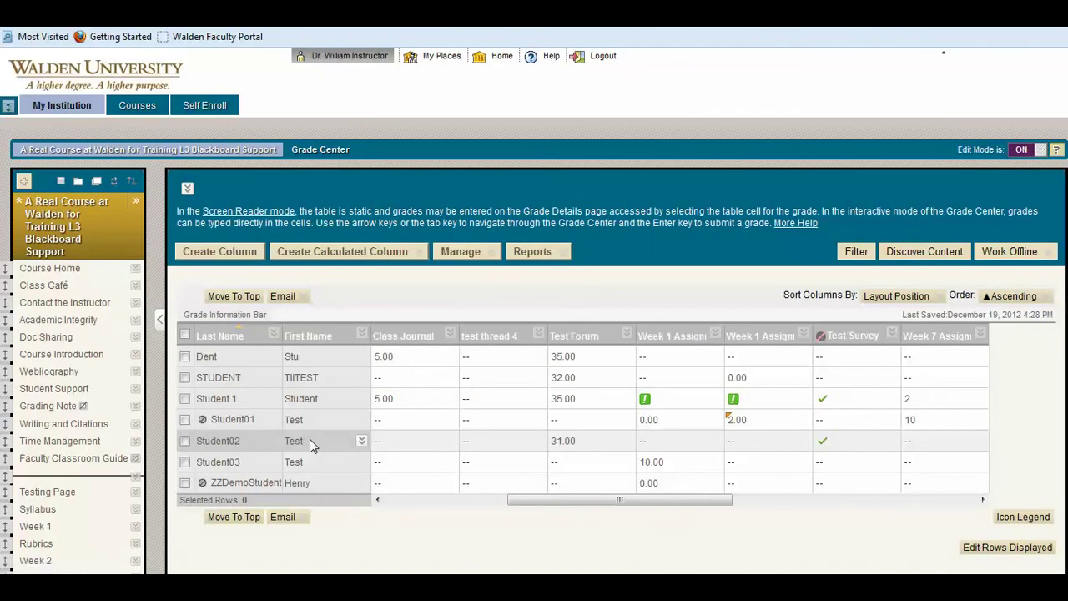
scroll(373, 463, down, 2)
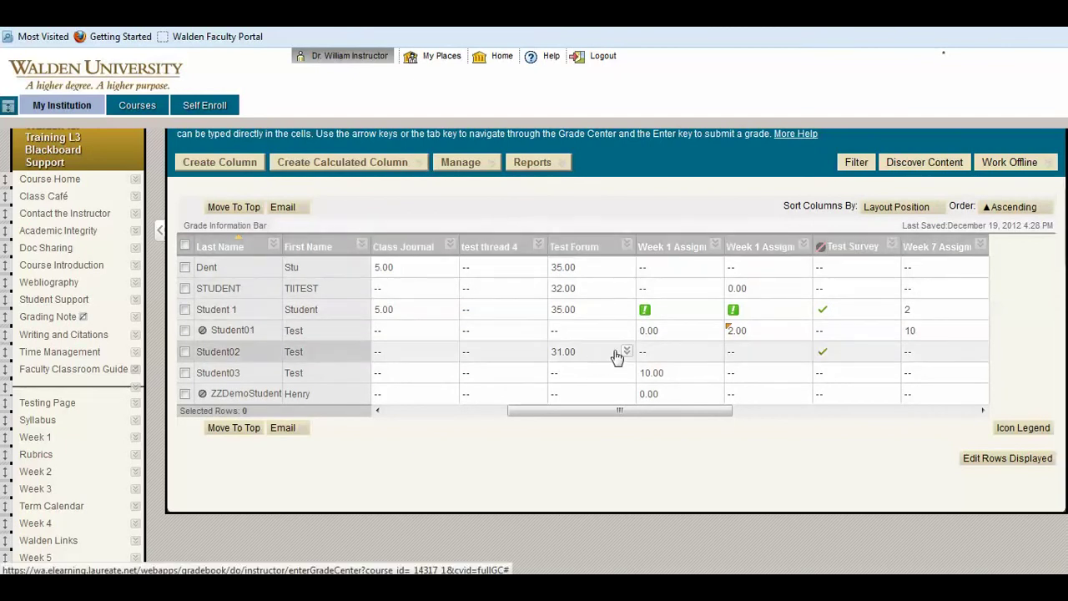
click(626, 352)
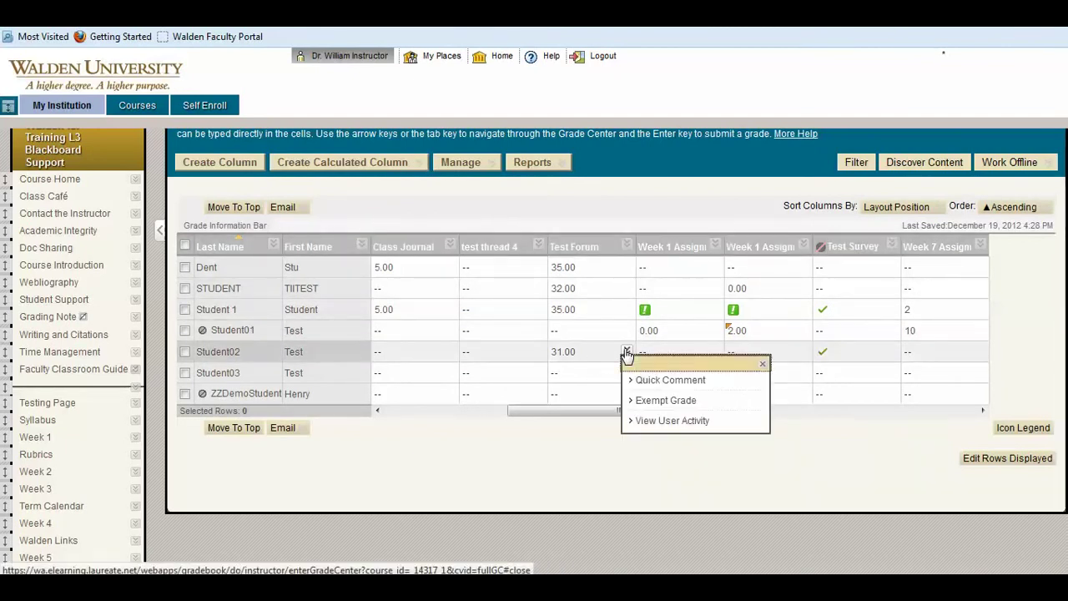
click(670, 381)
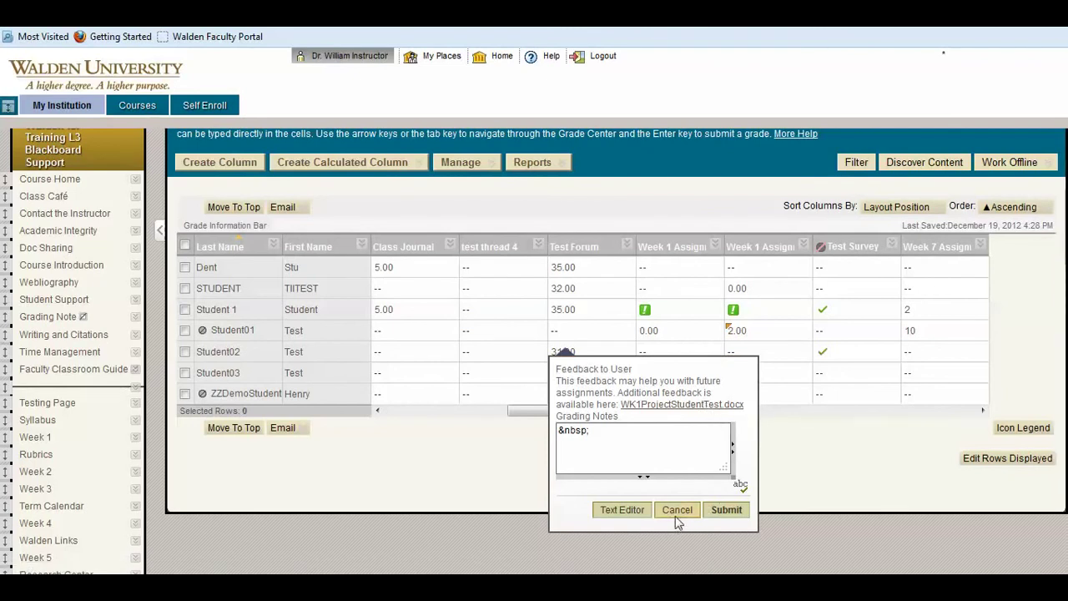
click(732, 513)
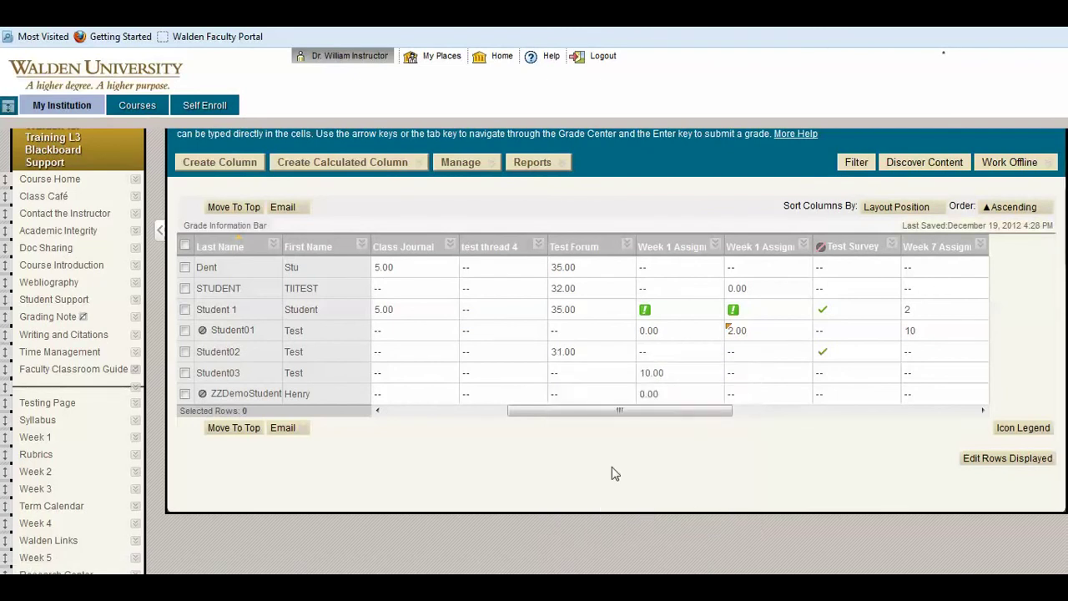
scroll(795, 467, down, 2)
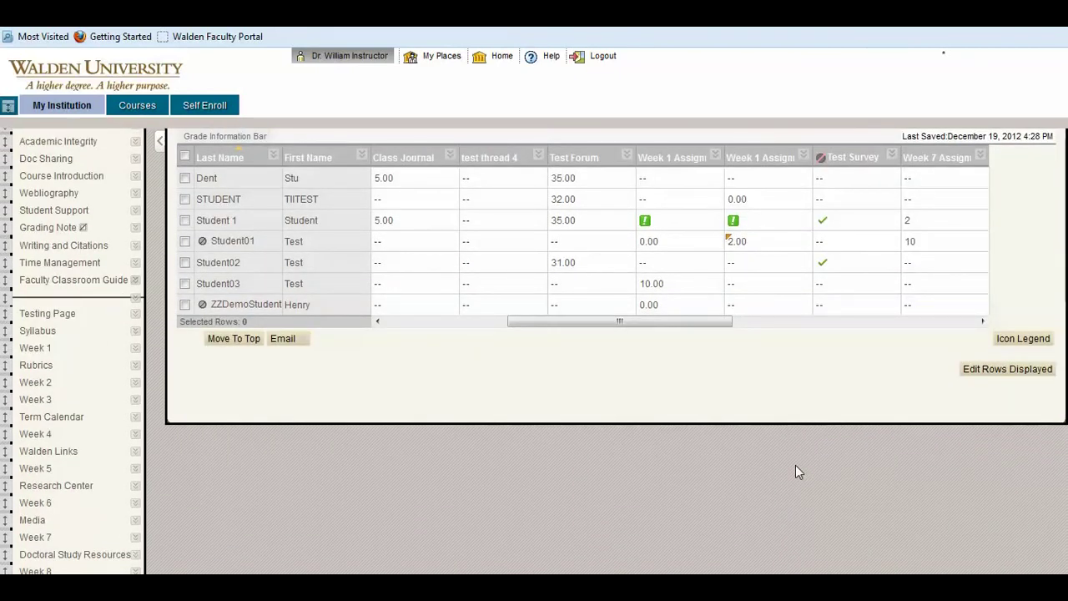
scroll(501, 442, up, 2)
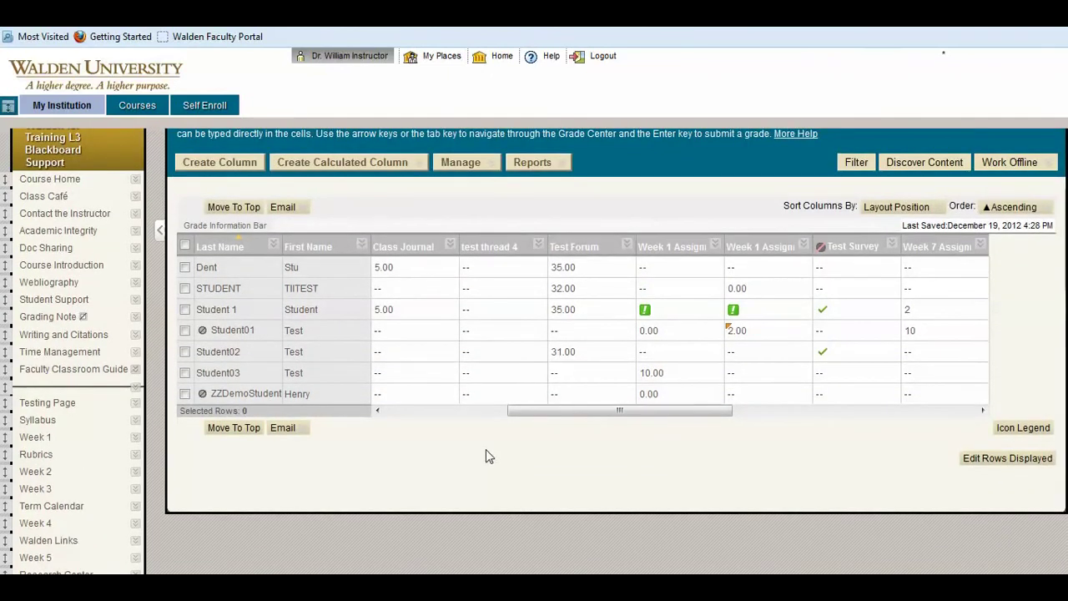
scroll(487, 450, up, 2)
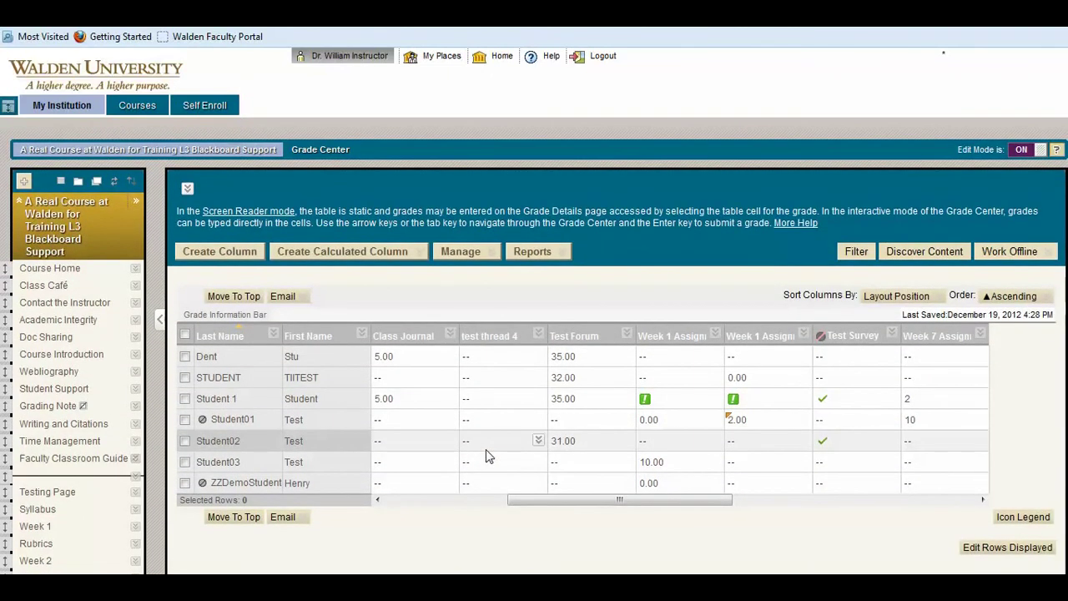